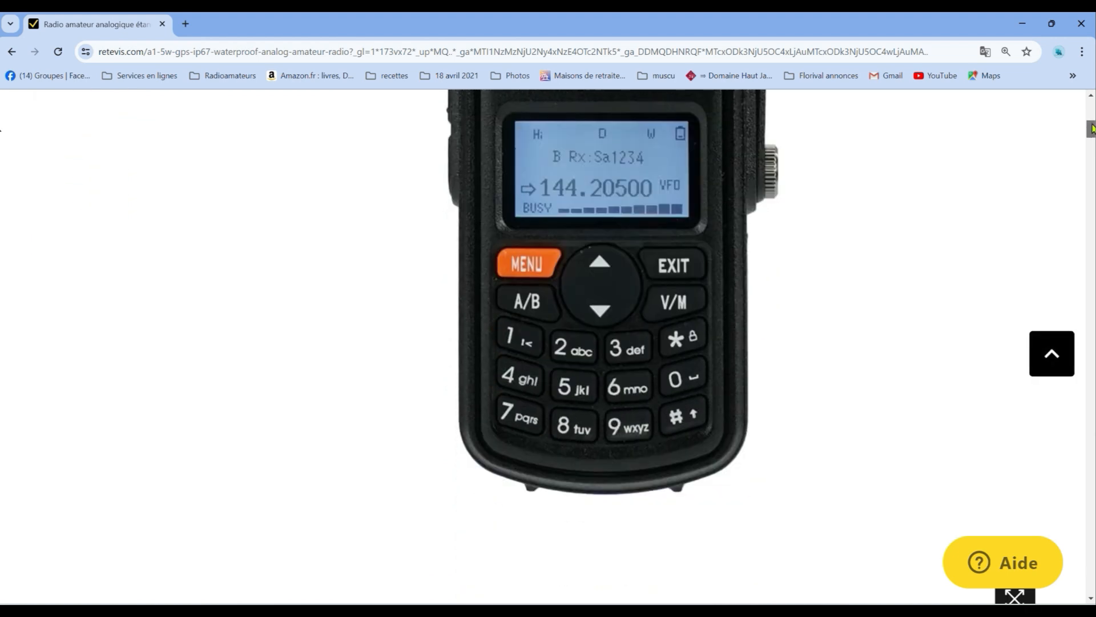
Step: Look further through the Retevis A1 radio's product page
{"action": "left_click_drag", "start_coordinate": [1092, 129], "coordinate": [1088, 542]}
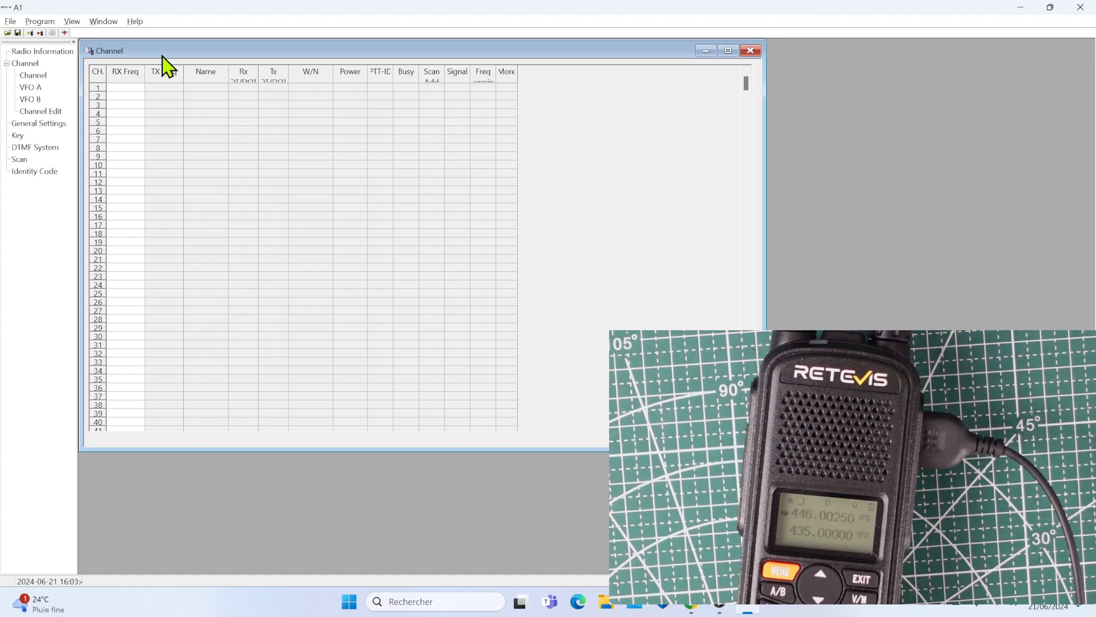
Step: Confirm COM3 as the communication port for the connected radio
{"action": "left_click", "coordinate": [37, 21]}
{"action": "left_click", "coordinate": [61, 36]}
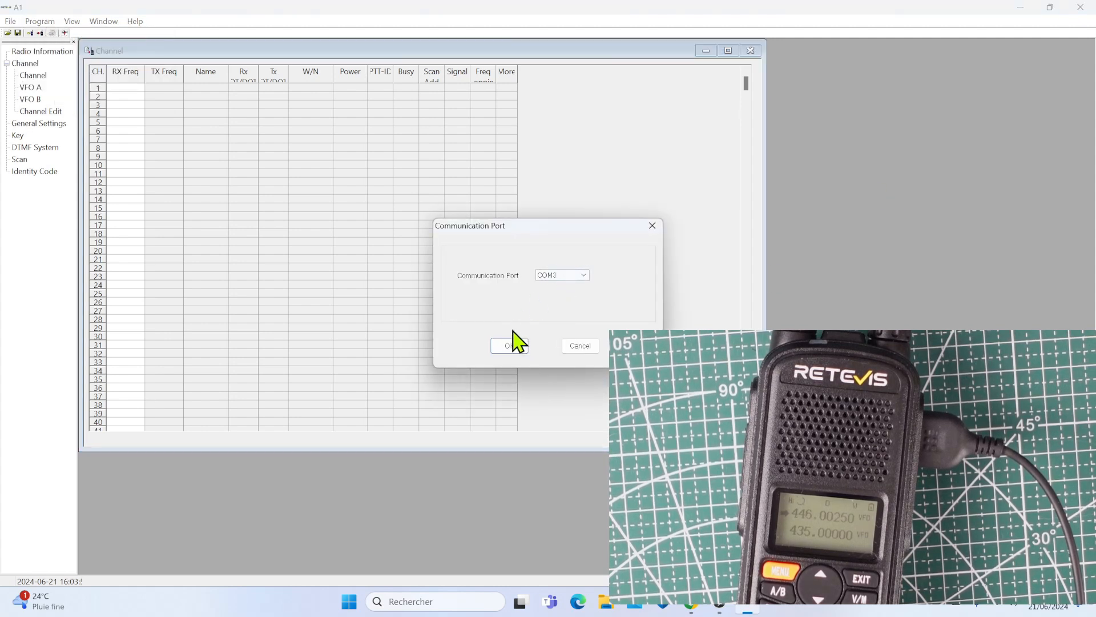
{"action": "left_click", "coordinate": [505, 348]}
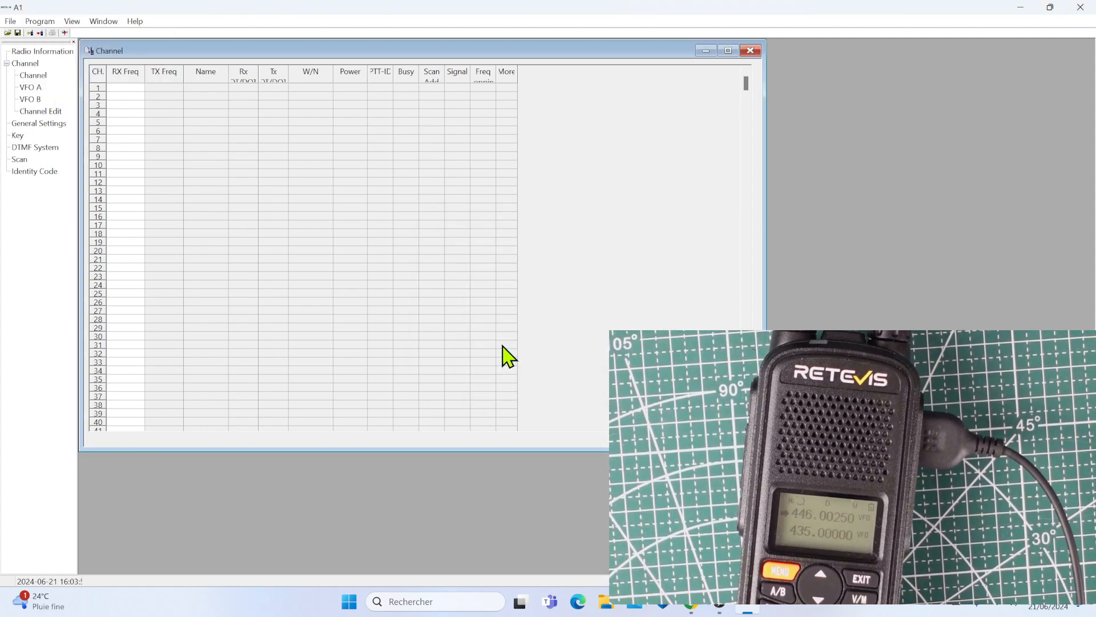
Step: Read the stored data from the radio into the programming software
{"action": "left_click", "coordinate": [40, 21]}
{"action": "left_click", "coordinate": [62, 52]}
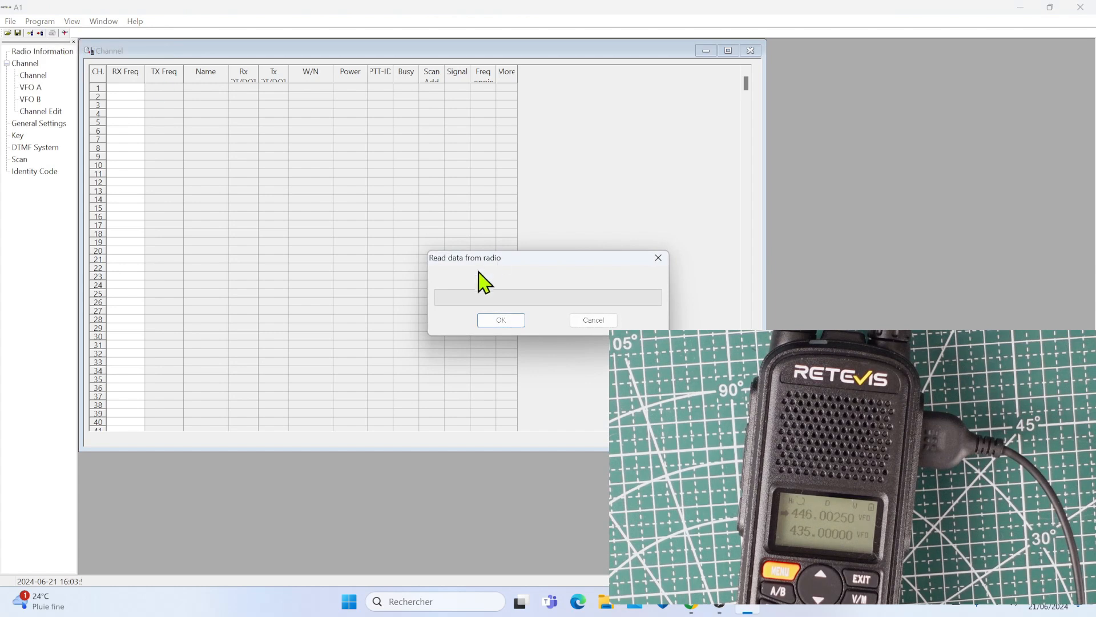
{"action": "left_click", "coordinate": [496, 321]}
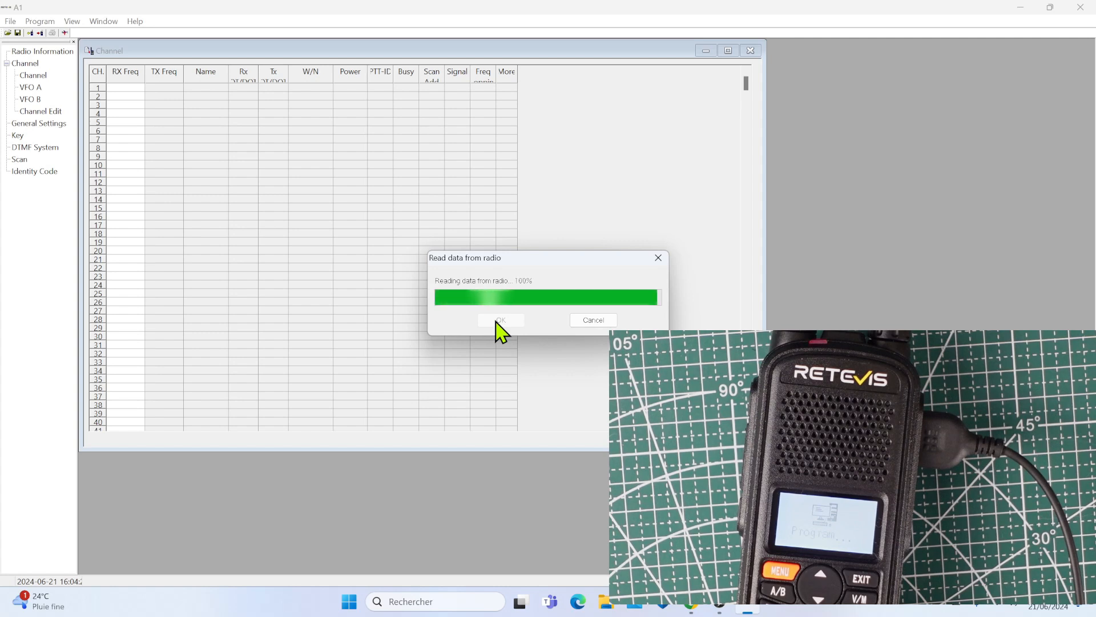
{"action": "left_click", "coordinate": [499, 320]}
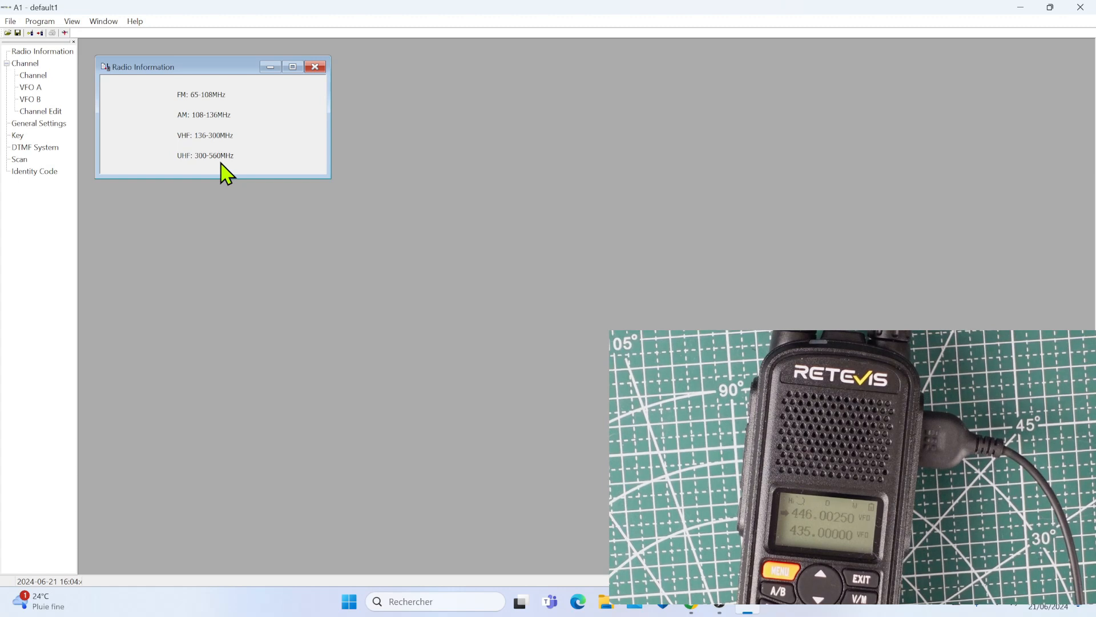
Step: Close the radio information, open the channel table and examine the detailed settings of channel 1, LOC
{"action": "left_click", "coordinate": [314, 67]}
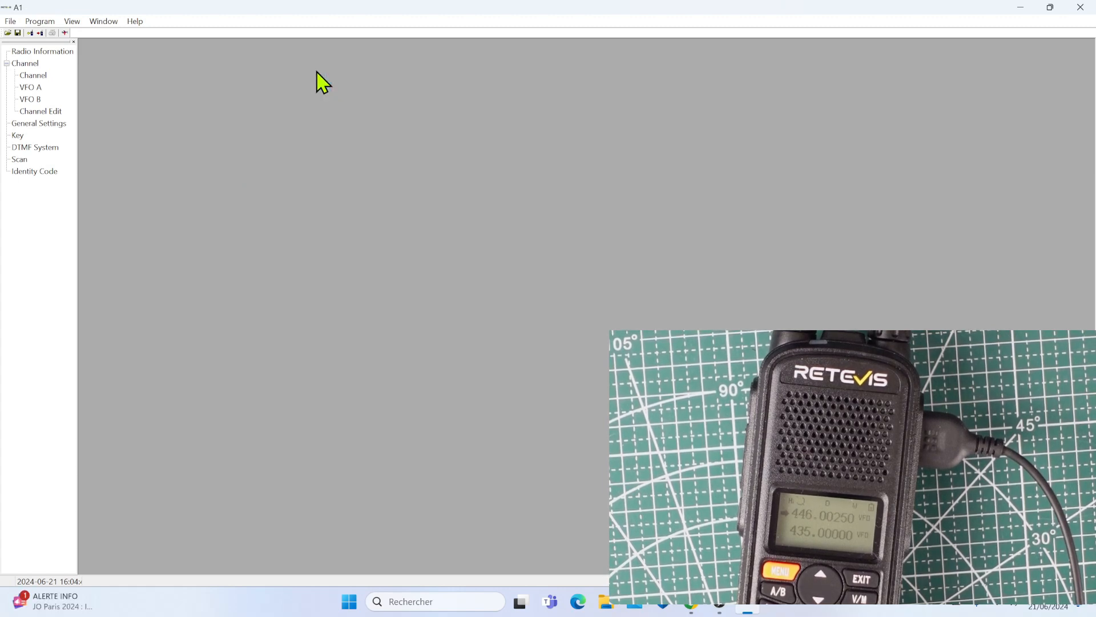
{"action": "left_click", "coordinate": [44, 78]}
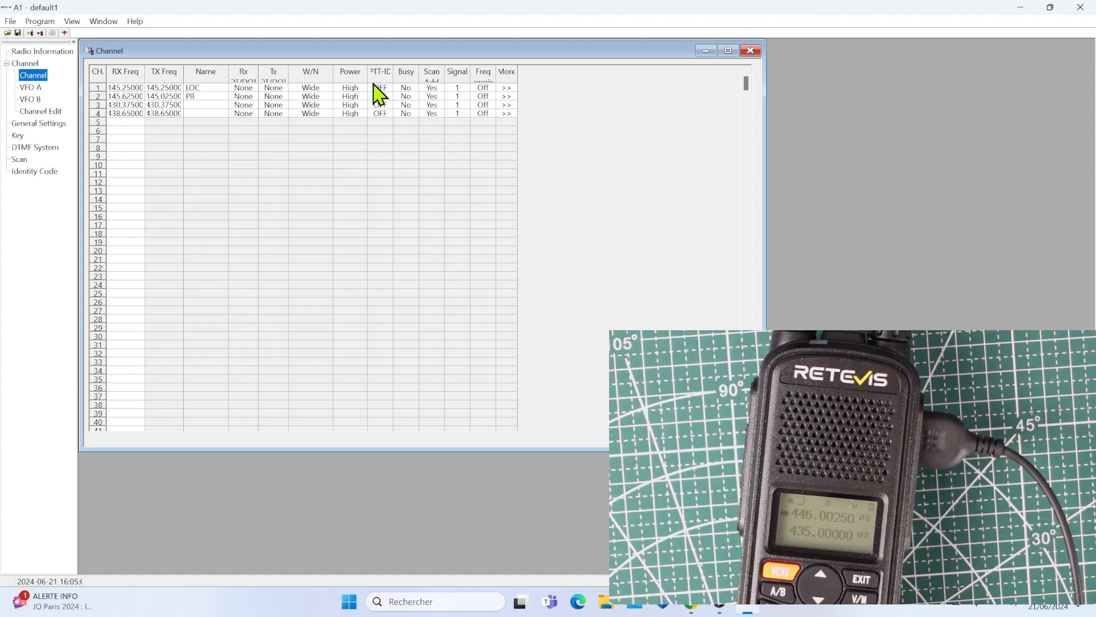
{"action": "left_click", "coordinate": [508, 89]}
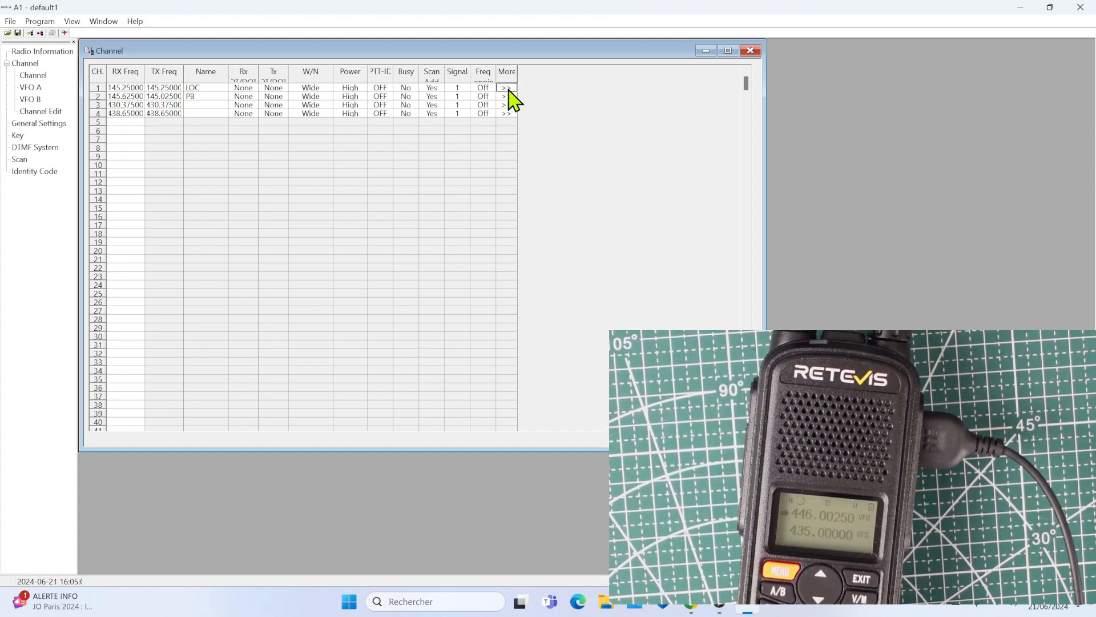
{"action": "left_click_drag", "start_coordinate": [424, 83], "coordinate": [505, 131]}
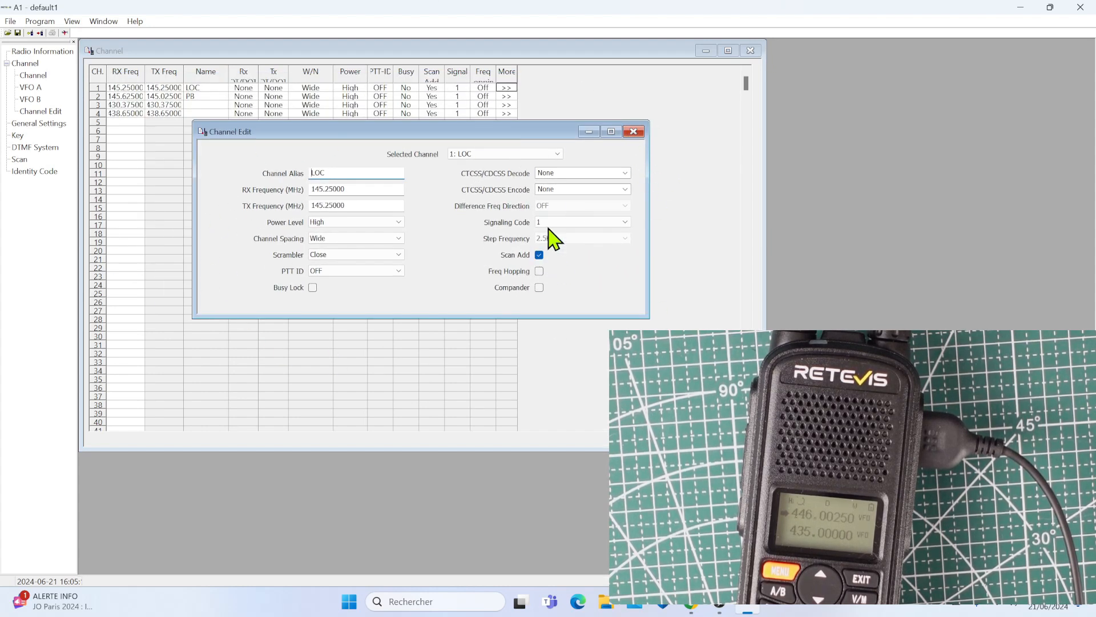
{"action": "left_click", "coordinate": [634, 131]}
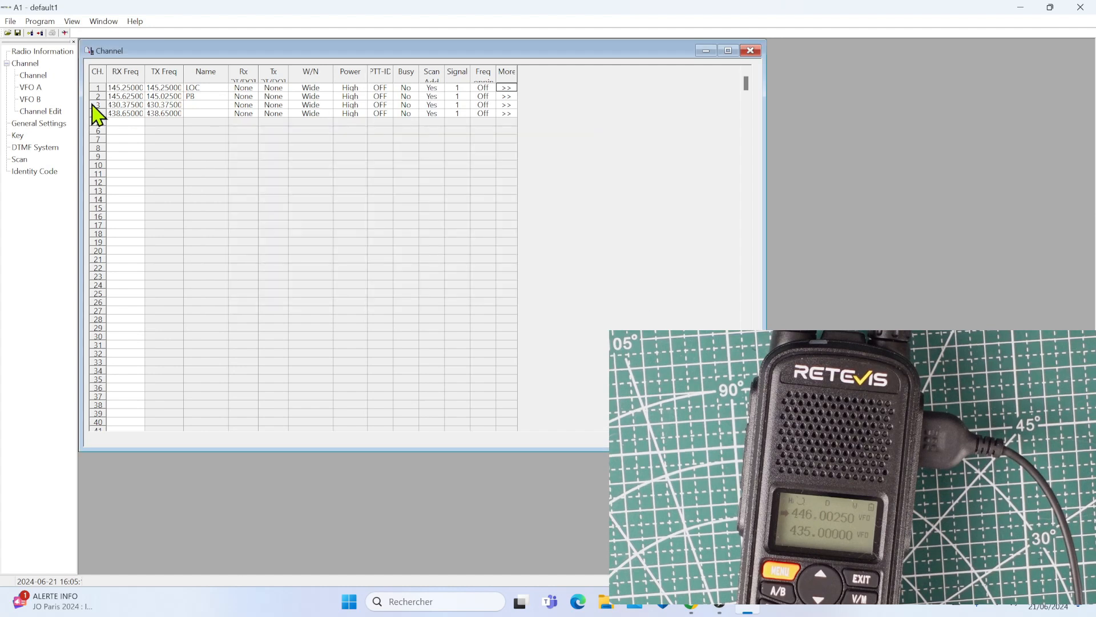
Step: Examine the VFO A and VFO B settings one after the other, closing each window
{"action": "double_click", "coordinate": [33, 89]}
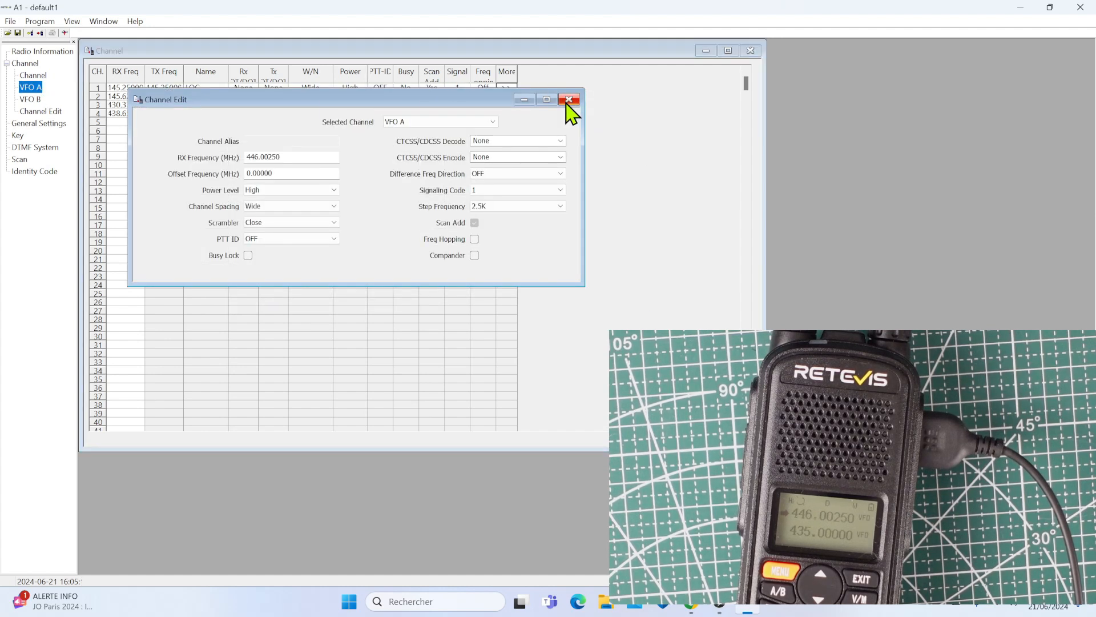
{"action": "left_click", "coordinate": [569, 100]}
{"action": "double_click", "coordinate": [29, 99]}
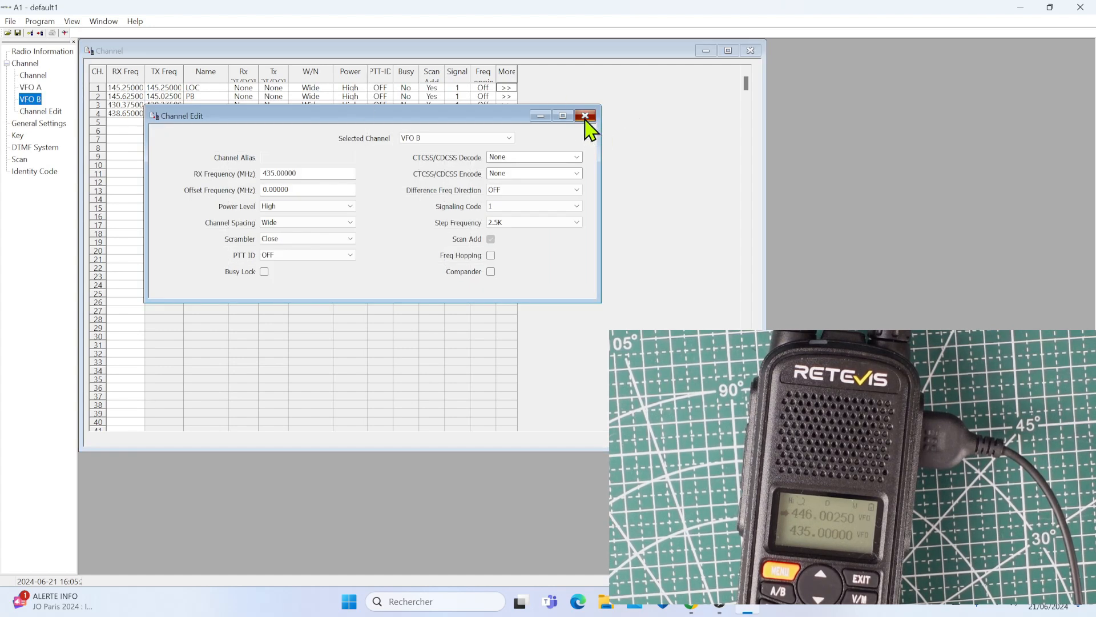
{"action": "left_click", "coordinate": [585, 117]}
Step: Open Channel Edit clear of the channel rows, examine its fields and selectable channels, and close it
{"action": "double_click", "coordinate": [34, 112]}
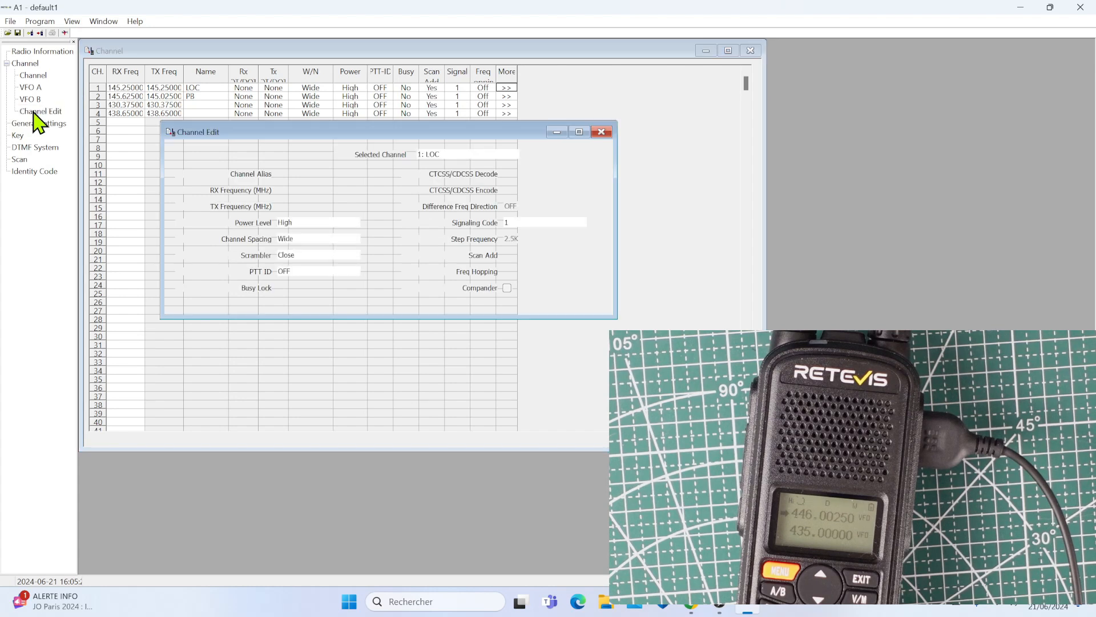
{"action": "left_click_drag", "start_coordinate": [441, 137], "coordinate": [443, 186]}
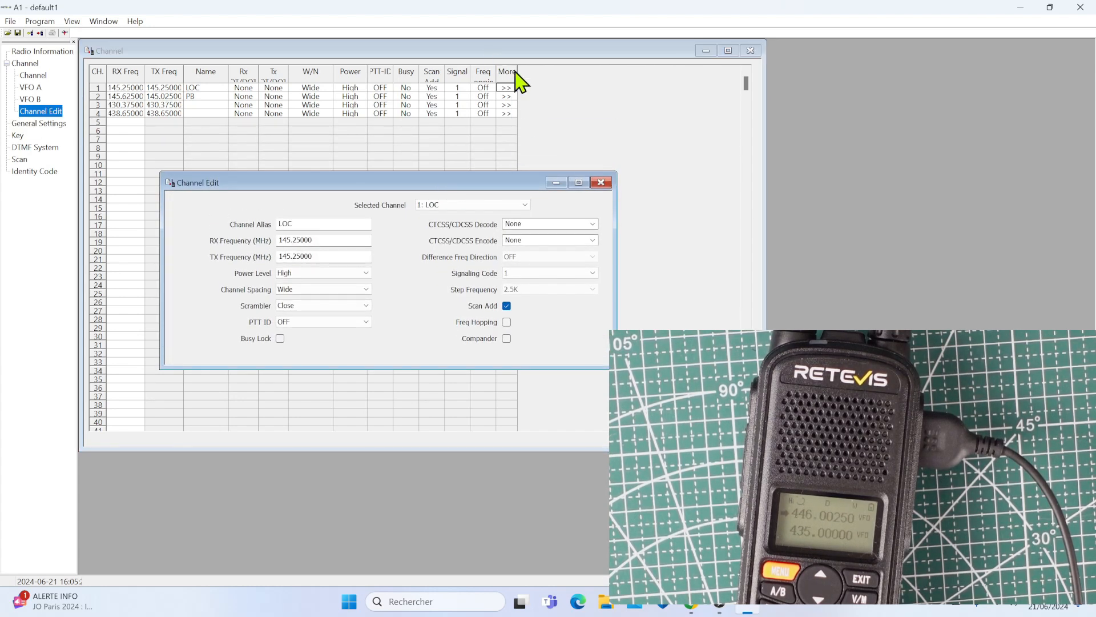
{"action": "left_click", "coordinate": [522, 207]}
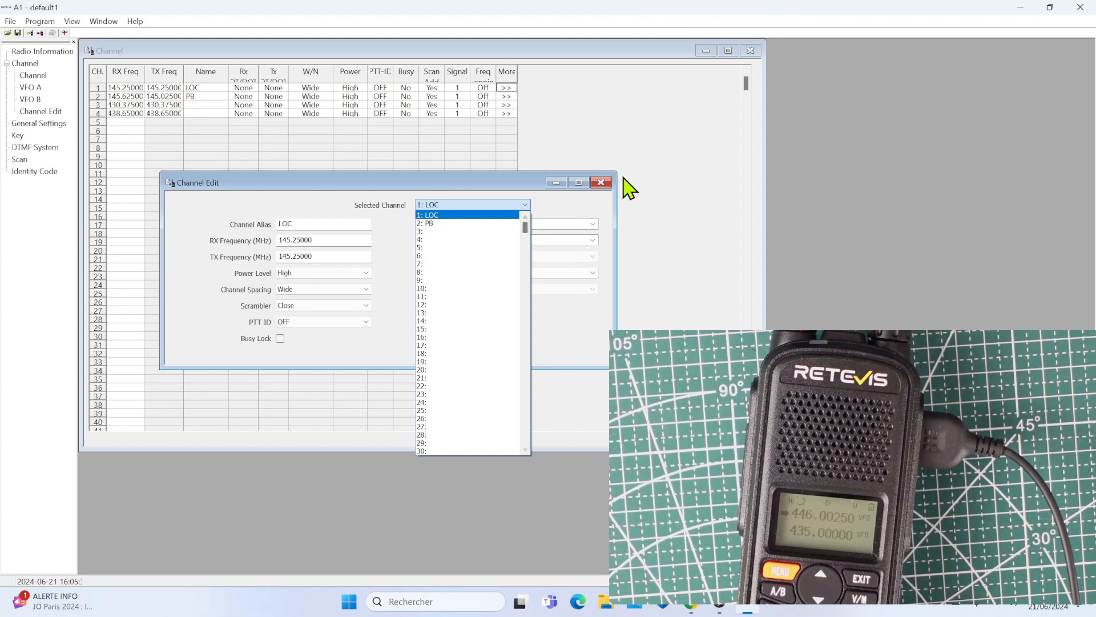
{"action": "left_click", "coordinate": [488, 182]}
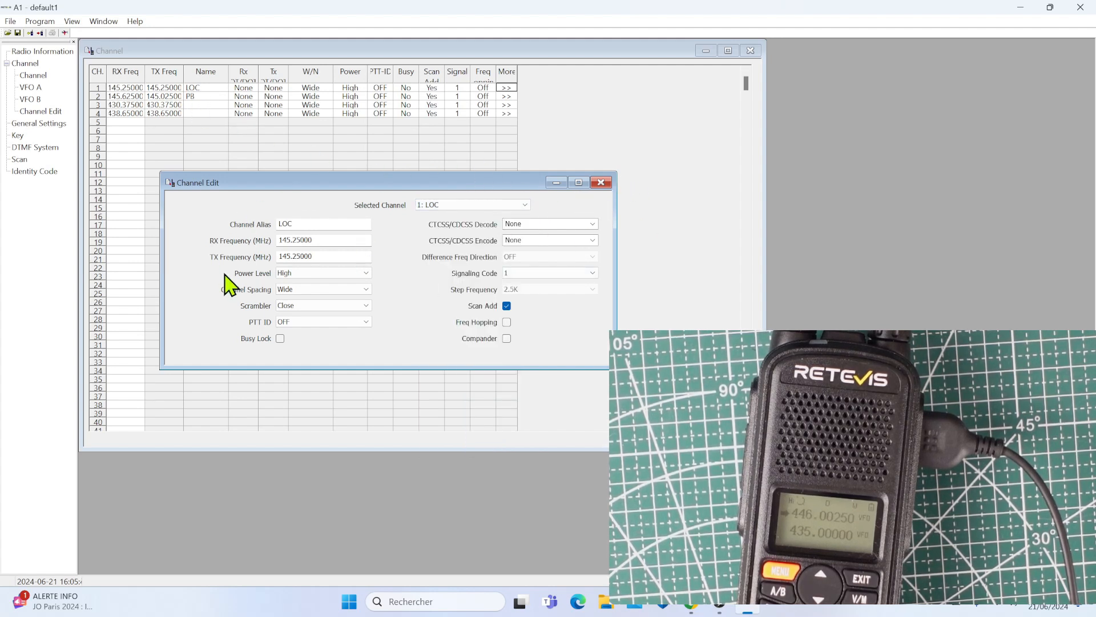
{"action": "left_click", "coordinate": [602, 183]}
Step: Set the GPS time zone to GMT +1:00 in the general settings and close them
{"action": "left_click", "coordinate": [49, 125]}
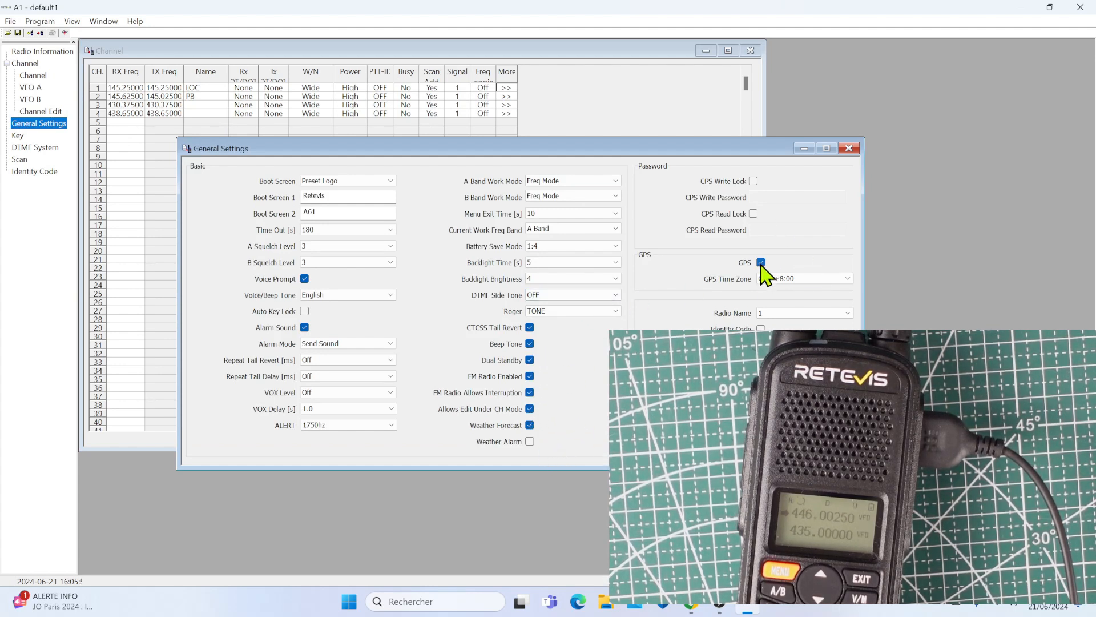
{"action": "left_click", "coordinate": [848, 279]}
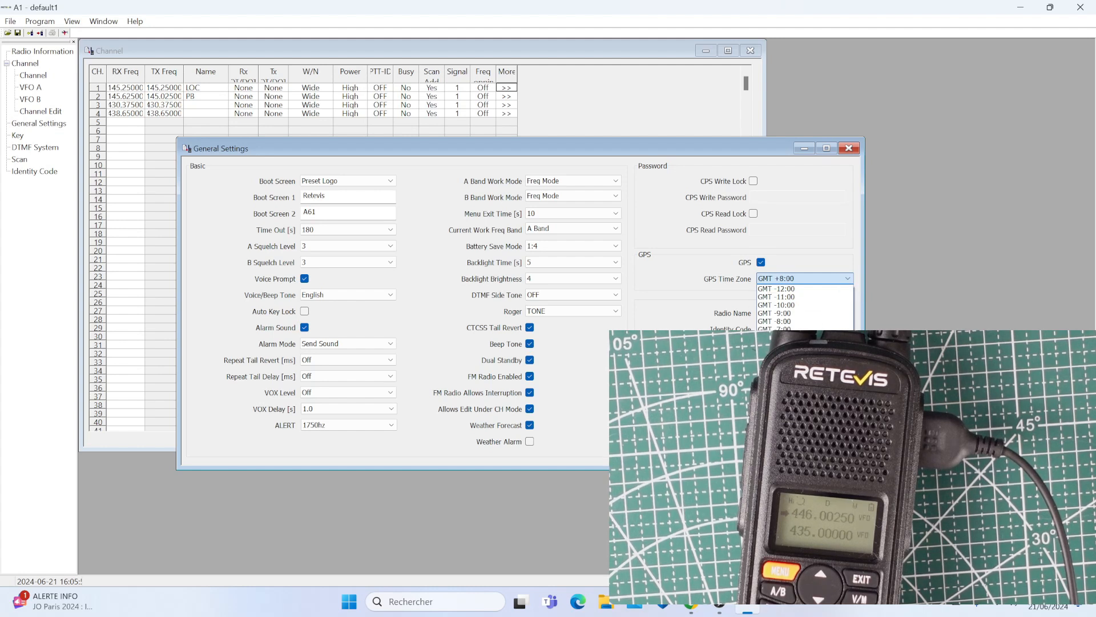
{"action": "left_click", "coordinate": [788, 395]}
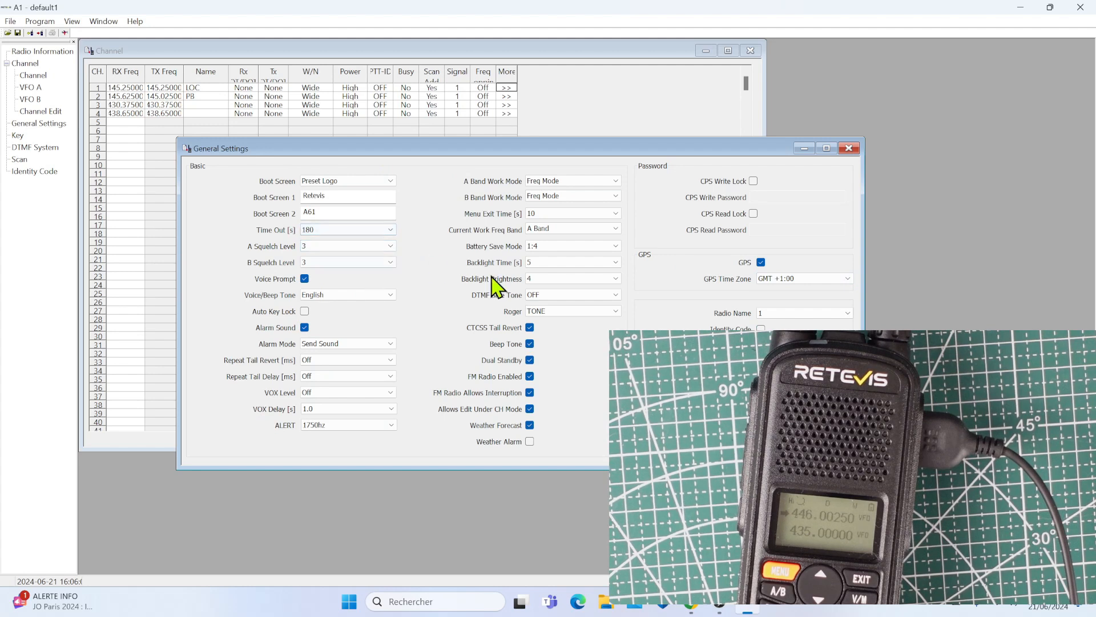
{"action": "left_click", "coordinate": [848, 149]}
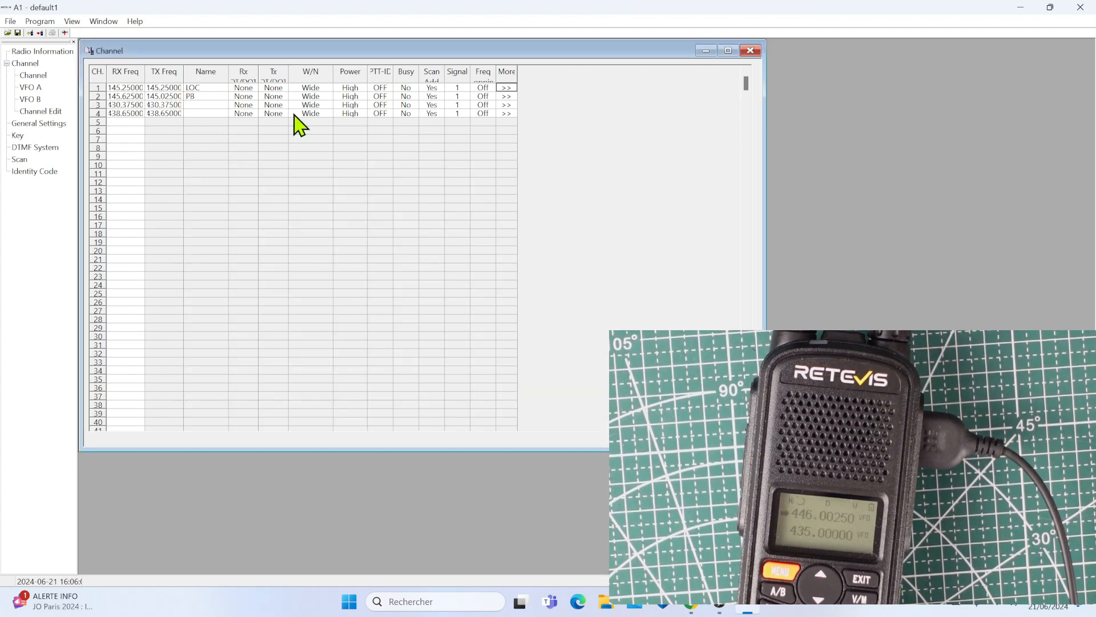
Step: Examine the DTMF System and Scan settings, closing each window
{"action": "left_click", "coordinate": [48, 147]}
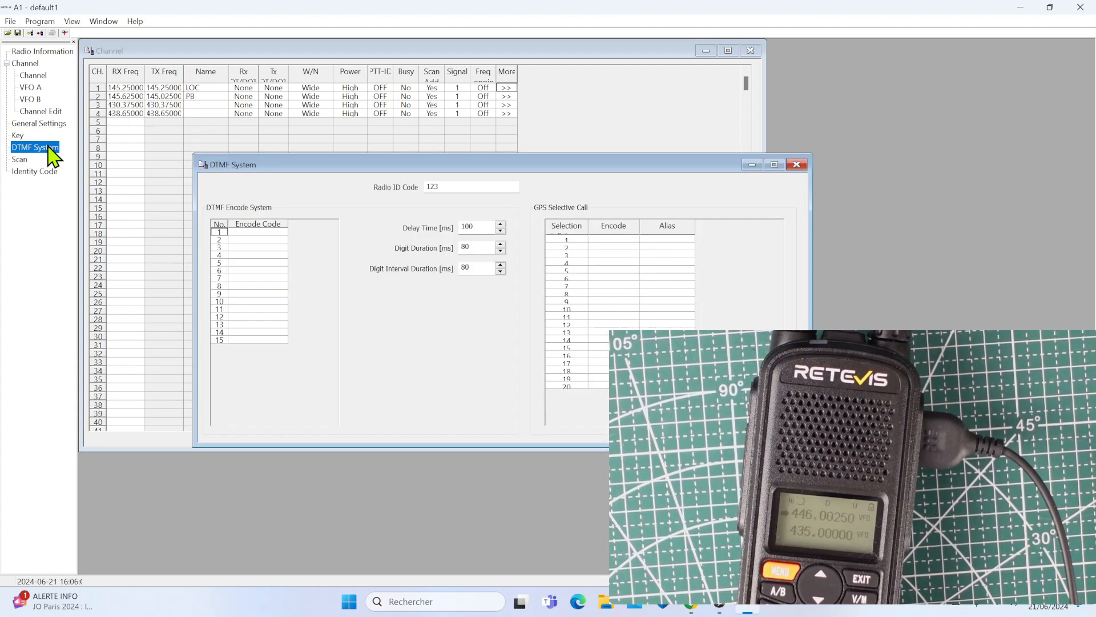
{"action": "left_click", "coordinate": [797, 165]}
{"action": "left_click", "coordinate": [20, 159]}
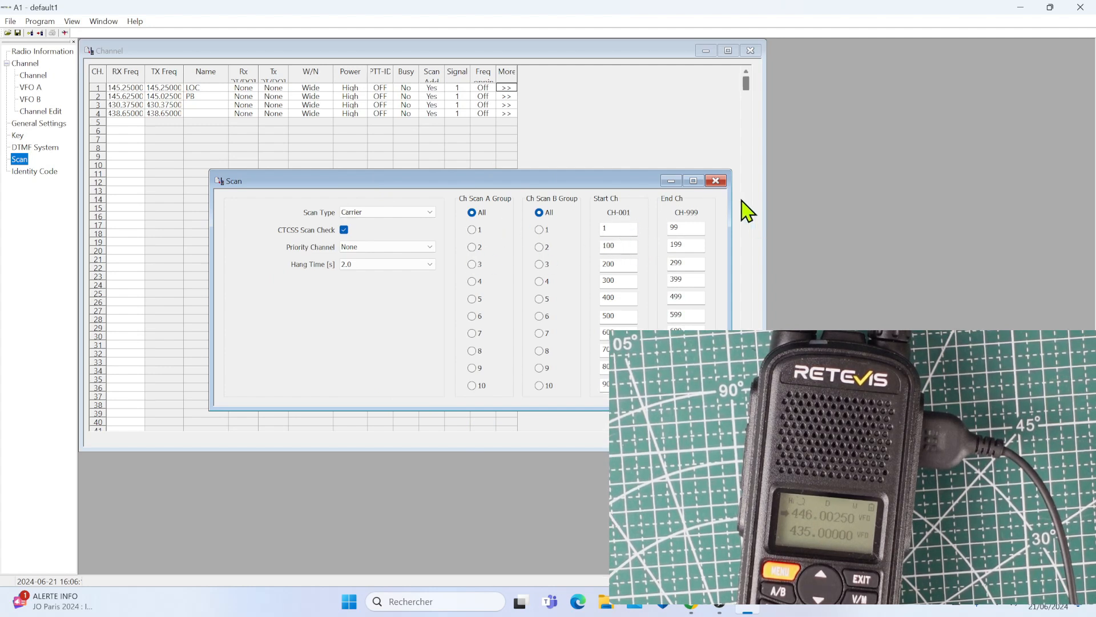
{"action": "left_click", "coordinate": [717, 181]}
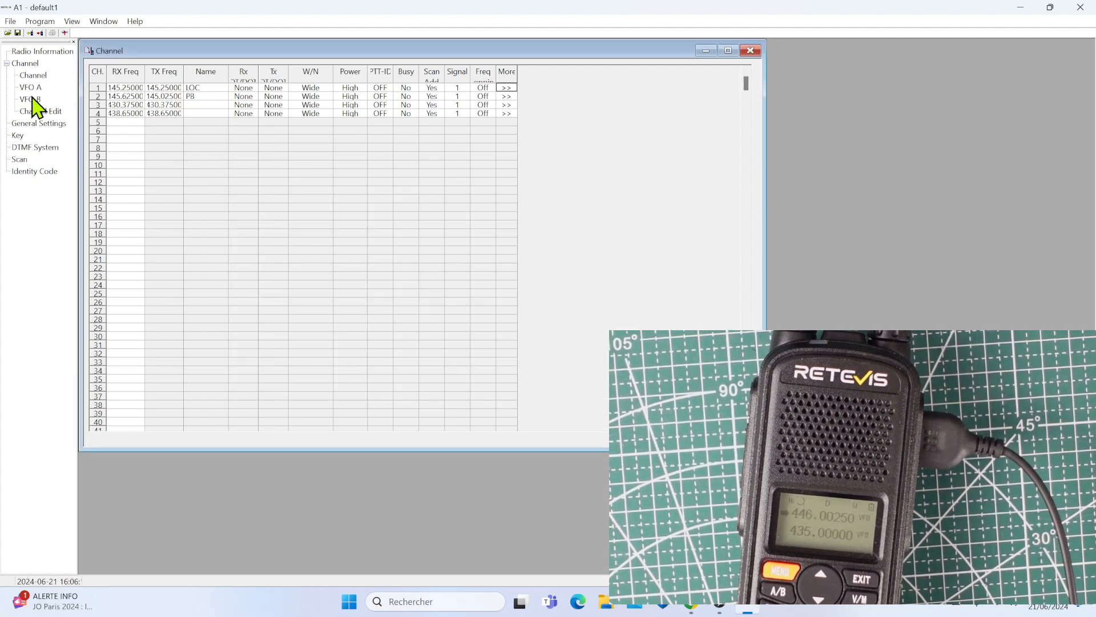
Step: Examine the list of identity codes and names, and close it
{"action": "left_click", "coordinate": [33, 172]}
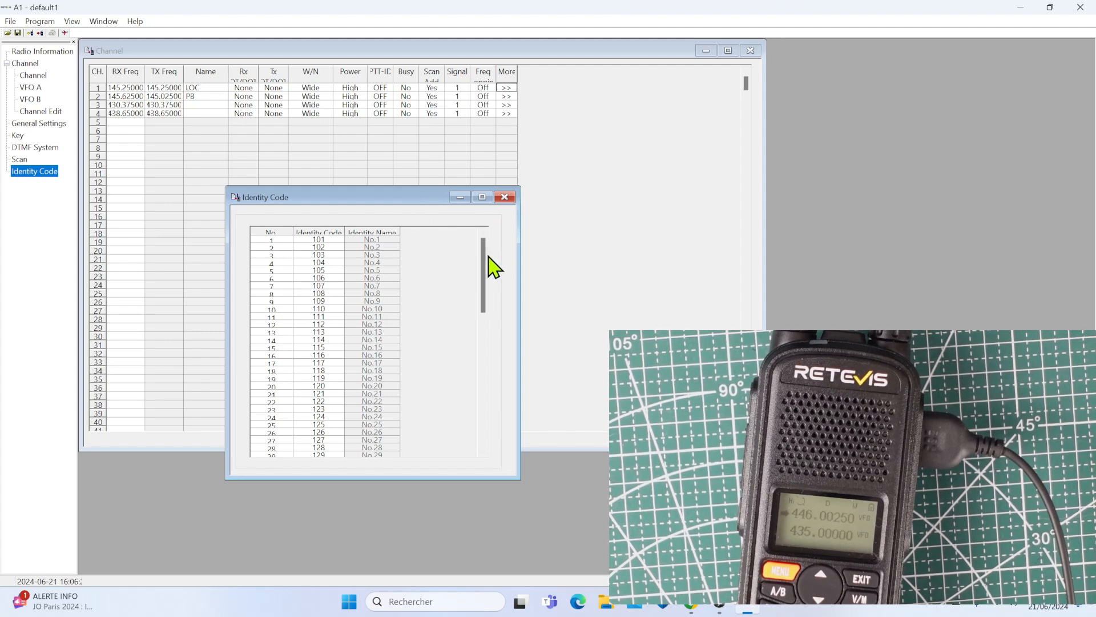
{"action": "left_click_drag", "start_coordinate": [487, 274], "coordinate": [483, 242]}
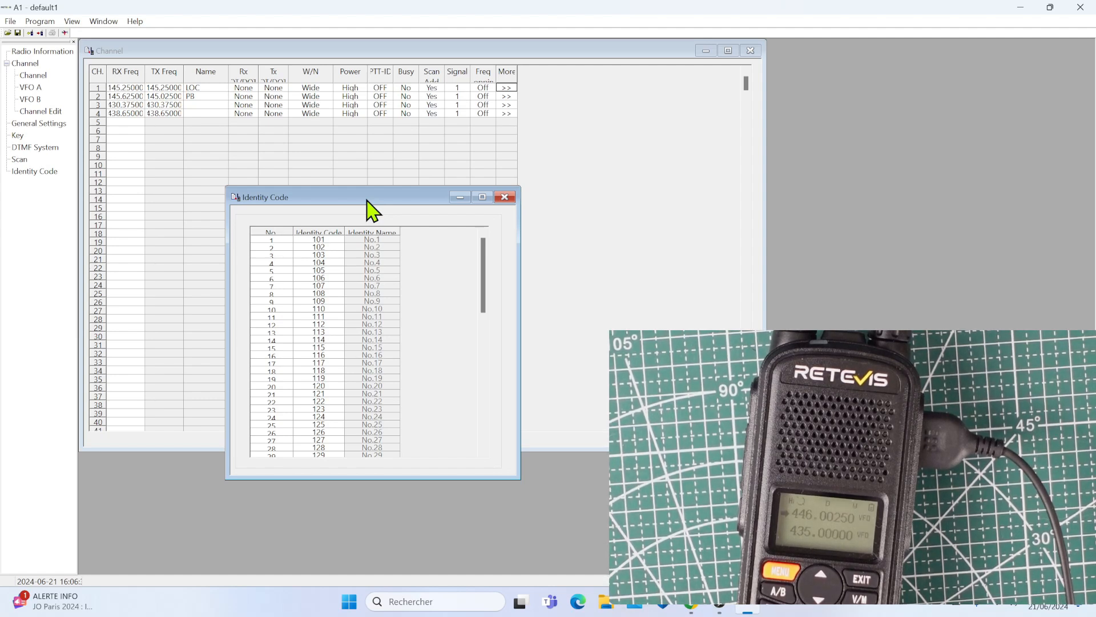
{"action": "left_click", "coordinate": [504, 198]}
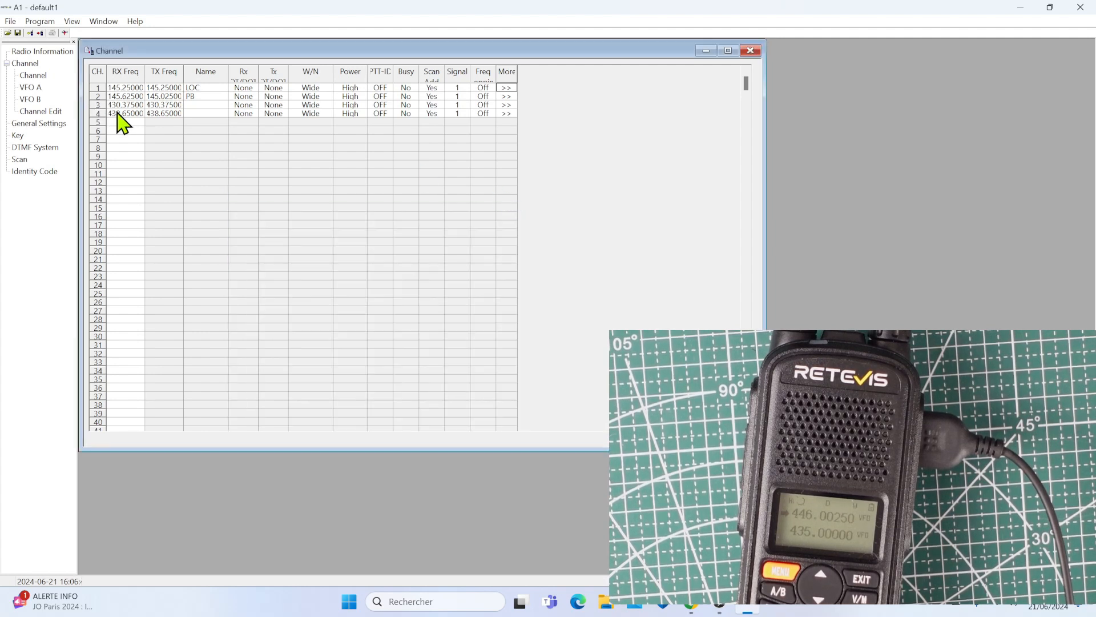
Step: Select channel 5's RX frequency cell, and examine the firmware upgrade, power-on picture and RTC options in the Tool dialog
{"action": "left_click", "coordinate": [121, 122]}
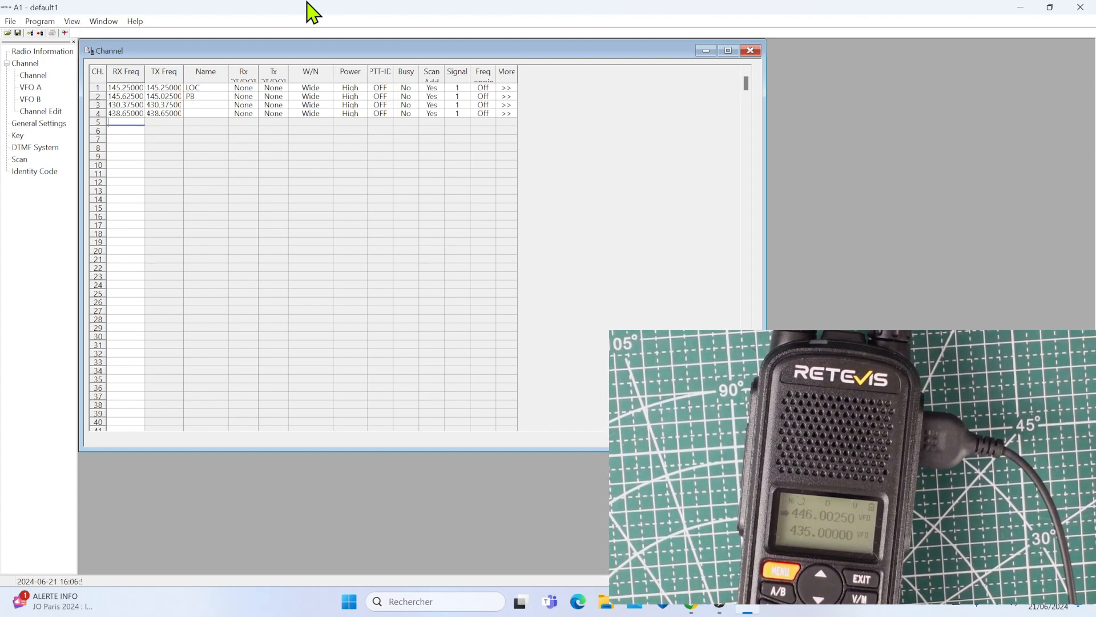
{"action": "left_click", "coordinate": [41, 22]}
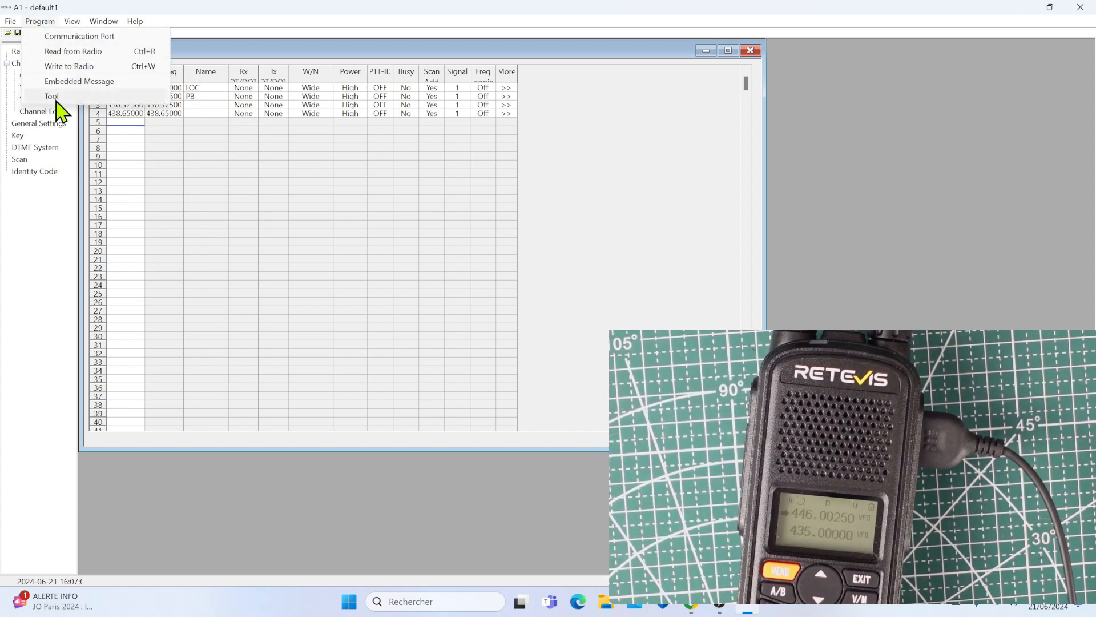
{"action": "left_click", "coordinate": [52, 97]}
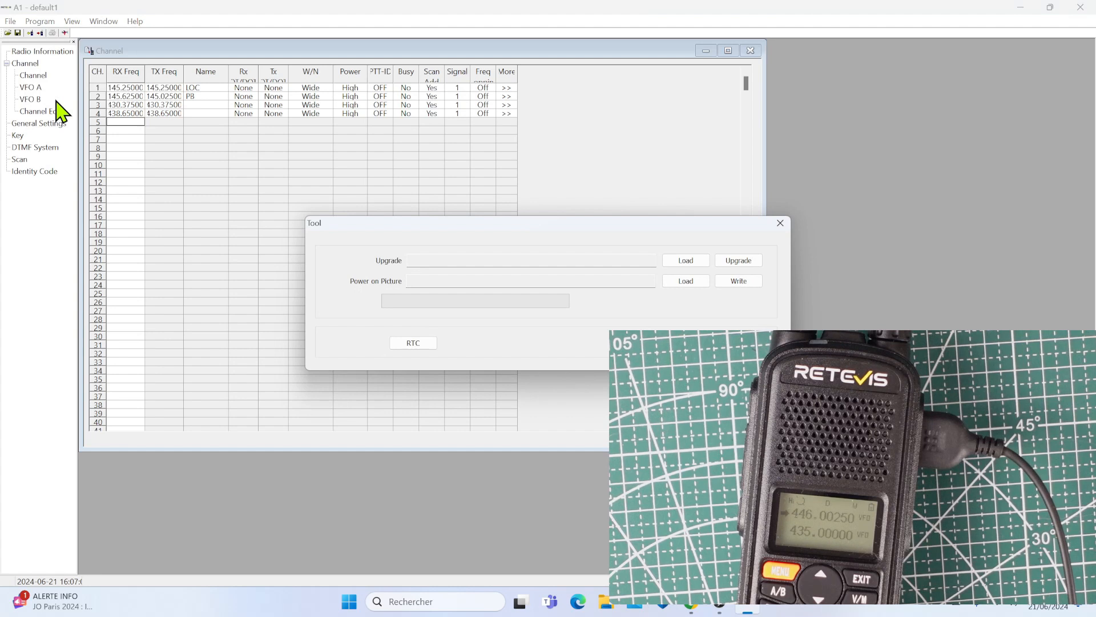
{"action": "left_click_drag", "start_coordinate": [502, 223], "coordinate": [220, 172]}
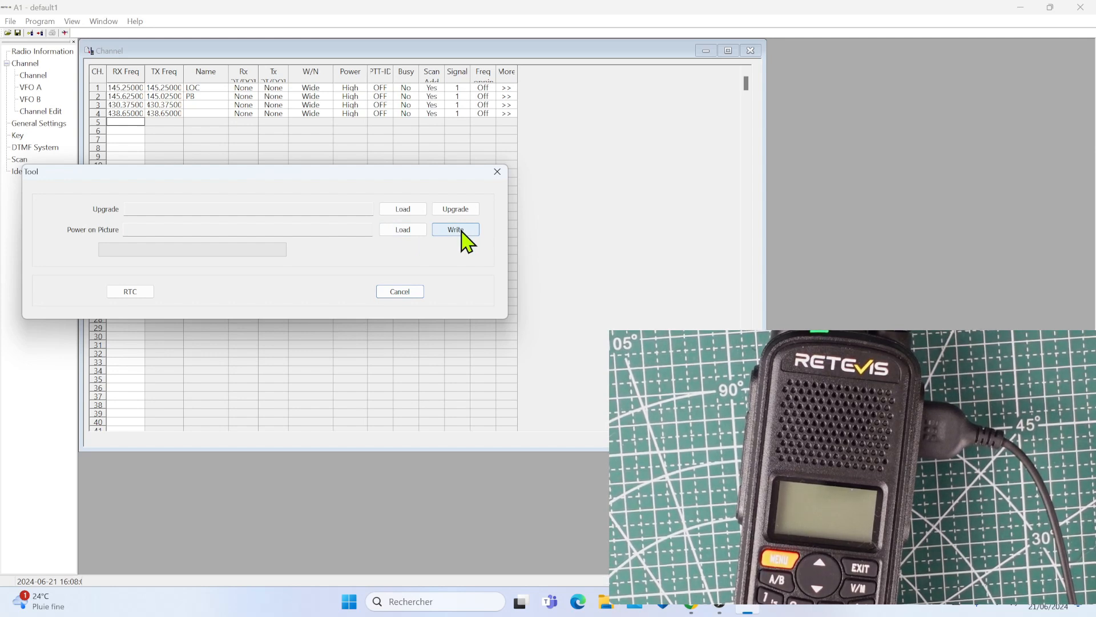
{"action": "left_click", "coordinate": [496, 171]}
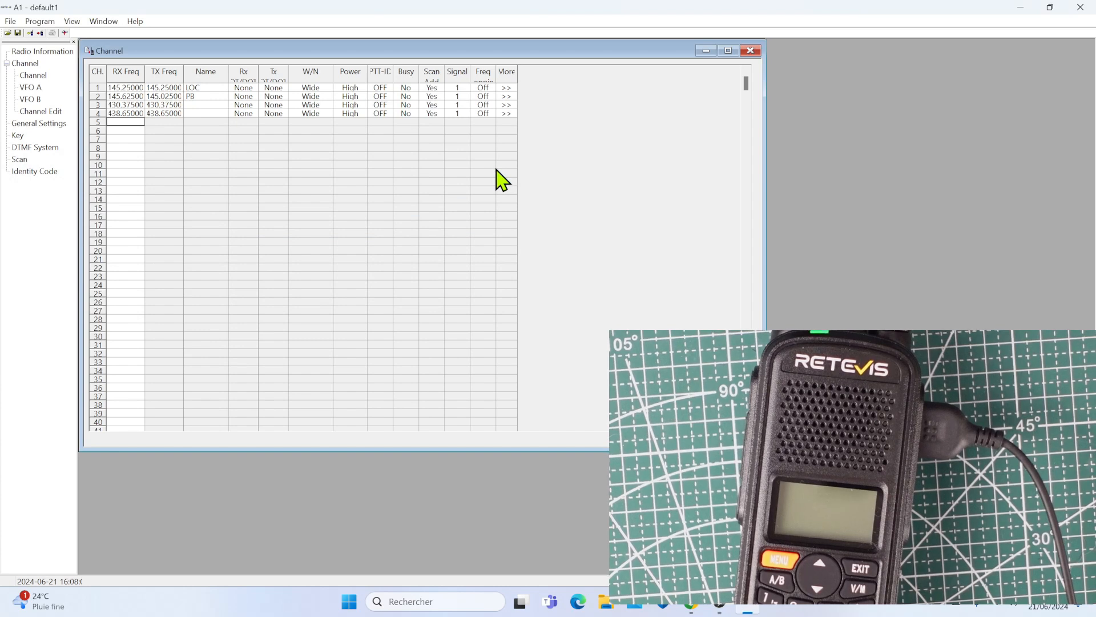